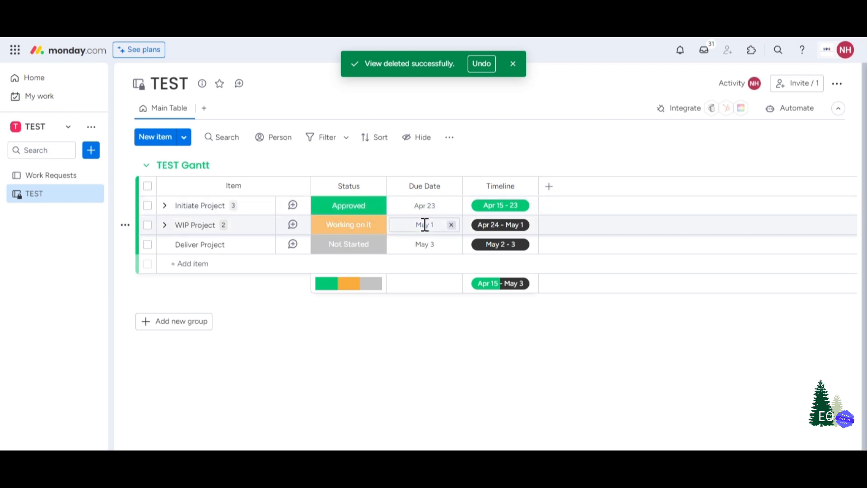
Step: Look over the Initiate Project item's subitems and the date range set in its Timeline column
{"action": "left_click", "coordinate": [165, 206]}
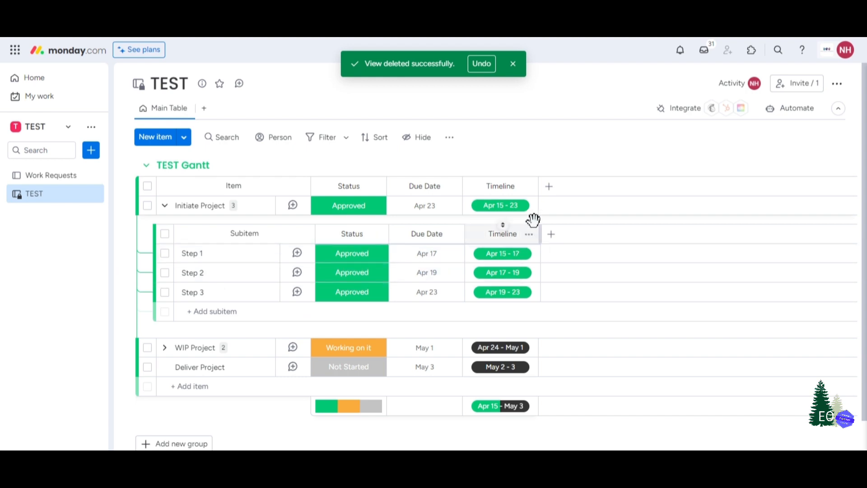
{"action": "left_click", "coordinate": [165, 206]}
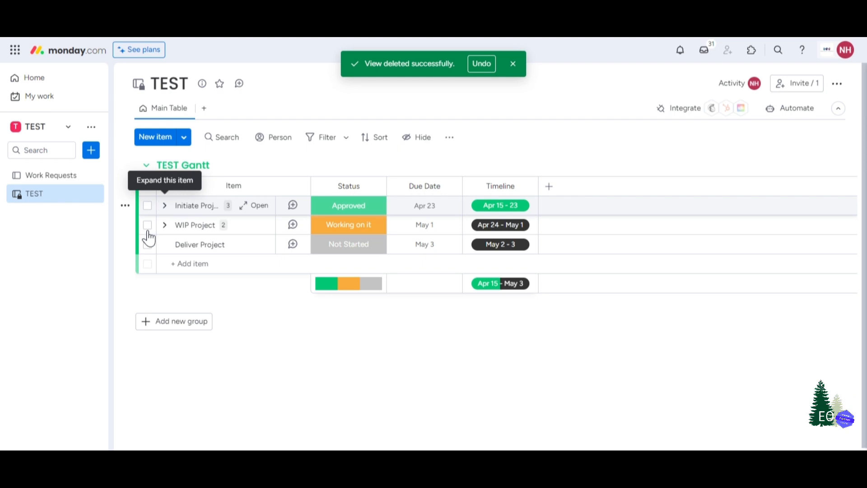
{"action": "left_click", "coordinate": [497, 208]}
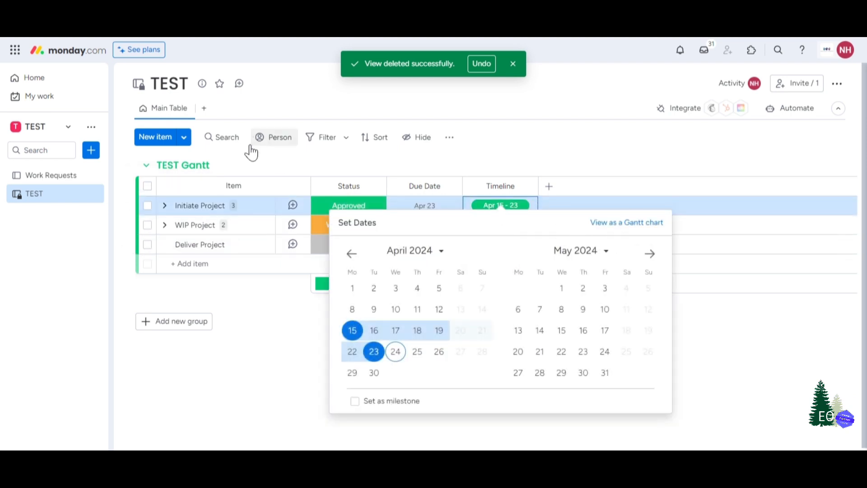
{"action": "left_click", "coordinate": [162, 119]}
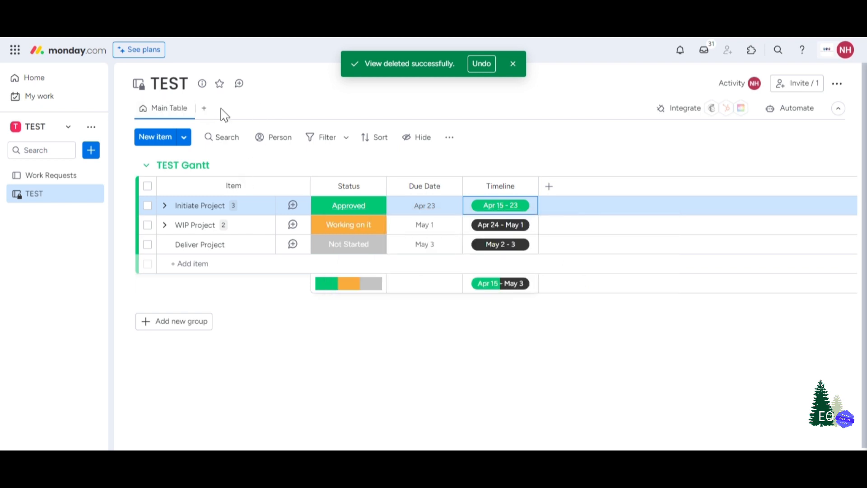
Step: Add a Gantt view to the board and give it more room by enlarging its widget and collapsing the workspace sidebar
{"action": "left_click", "coordinate": [204, 108]}
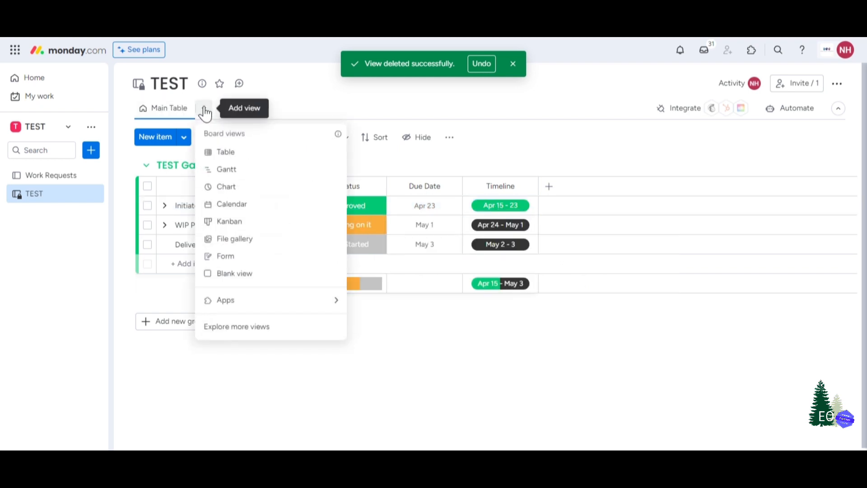
{"action": "left_click", "coordinate": [222, 175]}
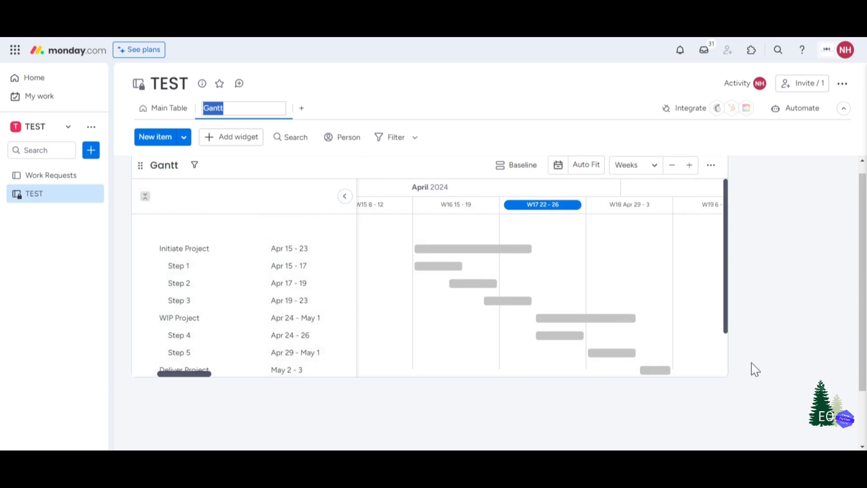
{"action": "left_click_drag", "start_coordinate": [728, 377], "coordinate": [820, 418]}
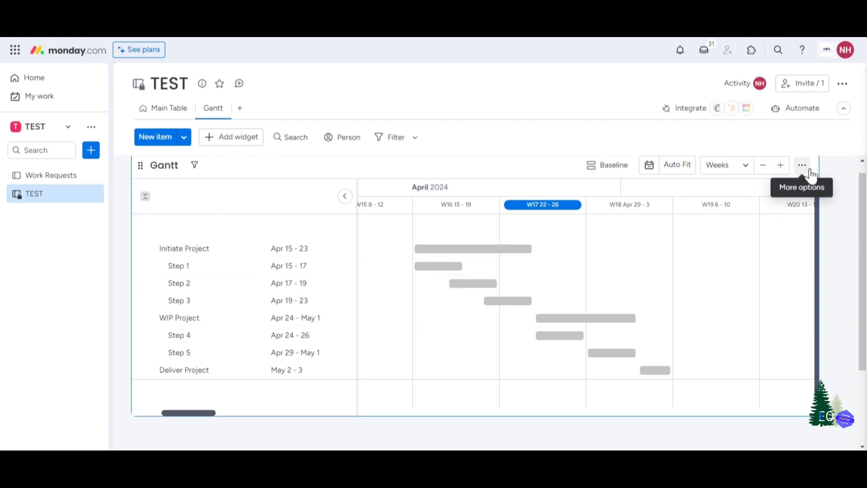
{"action": "left_click", "coordinate": [101, 75]}
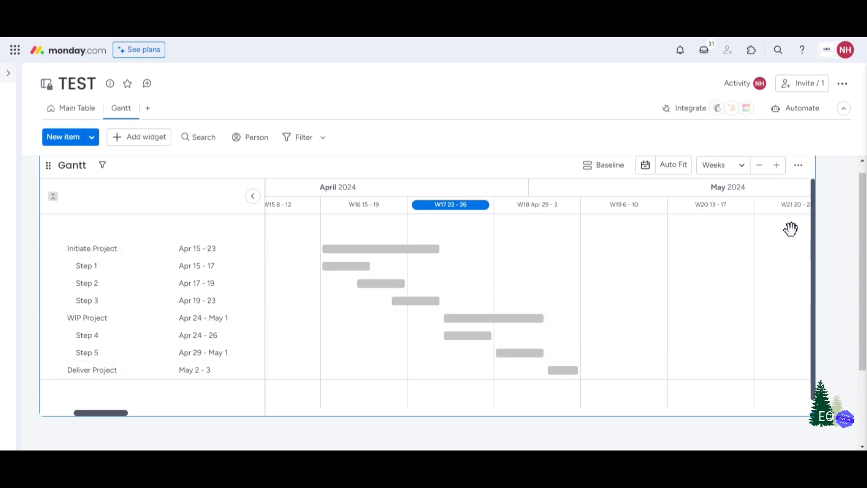
Step: Open the Gantt widget's settings and examine which board groups are included
{"action": "left_click", "coordinate": [797, 171]}
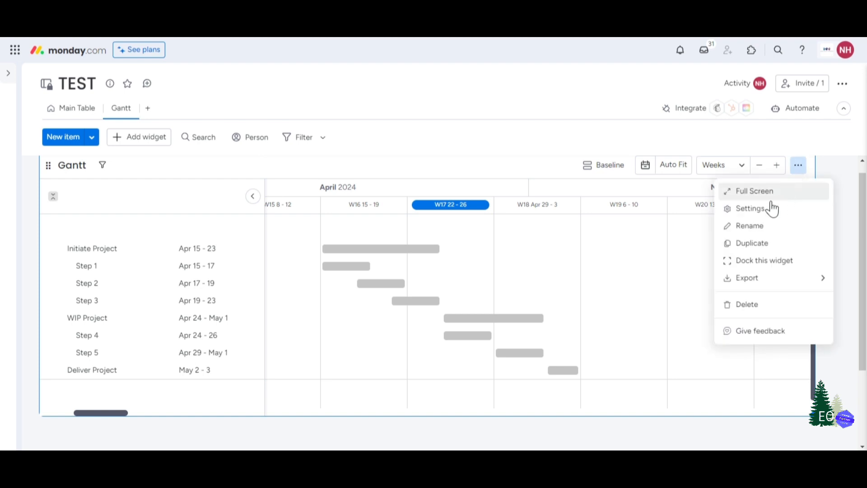
{"action": "left_click", "coordinate": [741, 210]}
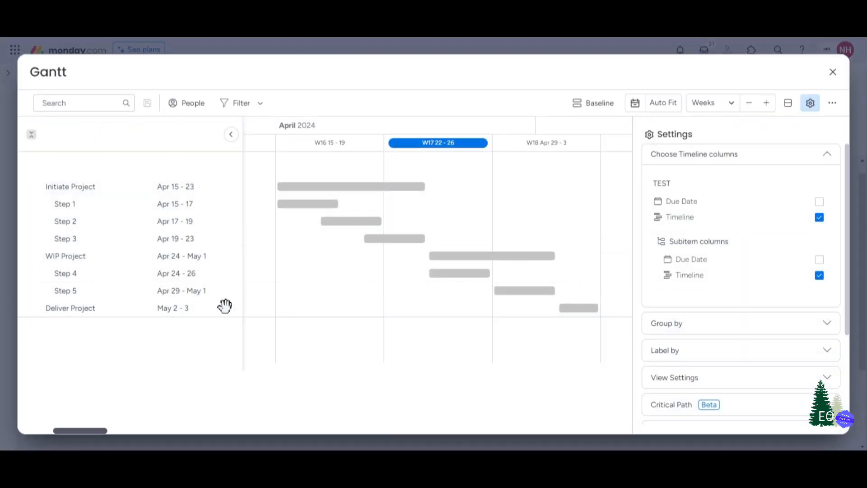
{"action": "scroll", "coordinate": [744, 304], "scroll_direction": "down", "scroll_amount": 3}
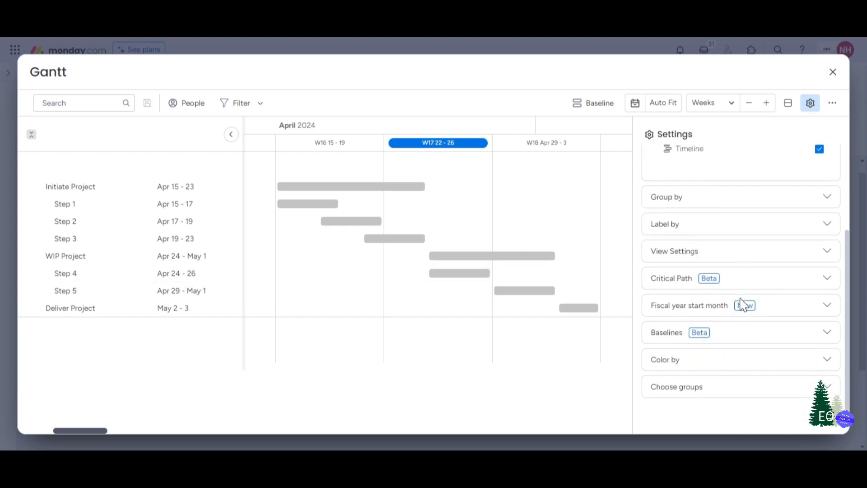
{"action": "left_click", "coordinate": [714, 378]}
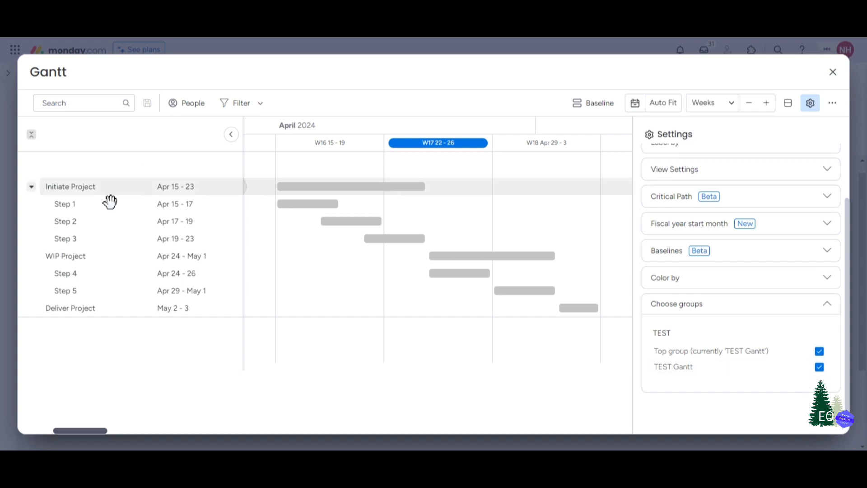
Step: Color the Gantt bars by Group for both the TEST items and their subitems
{"action": "scroll", "coordinate": [727, 357], "scroll_direction": "up", "scroll_amount": 1}
{"action": "left_click", "coordinate": [726, 341]}
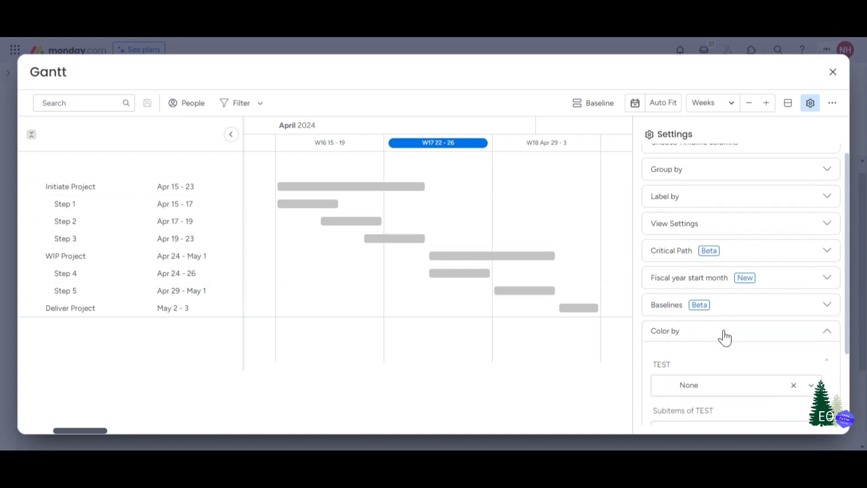
{"action": "scroll", "coordinate": [722, 338], "scroll_direction": "down", "scroll_amount": 2}
{"action": "left_click", "coordinate": [706, 290]}
{"action": "left_click", "coordinate": [696, 336]}
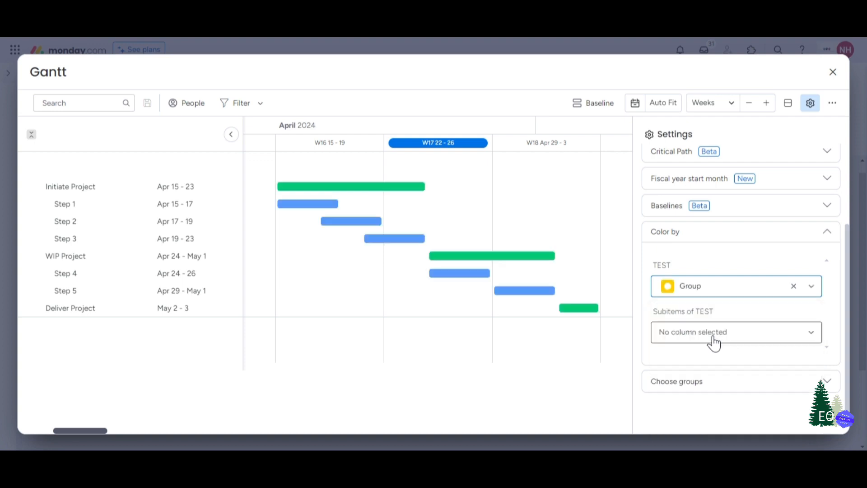
{"action": "left_click", "coordinate": [713, 342]}
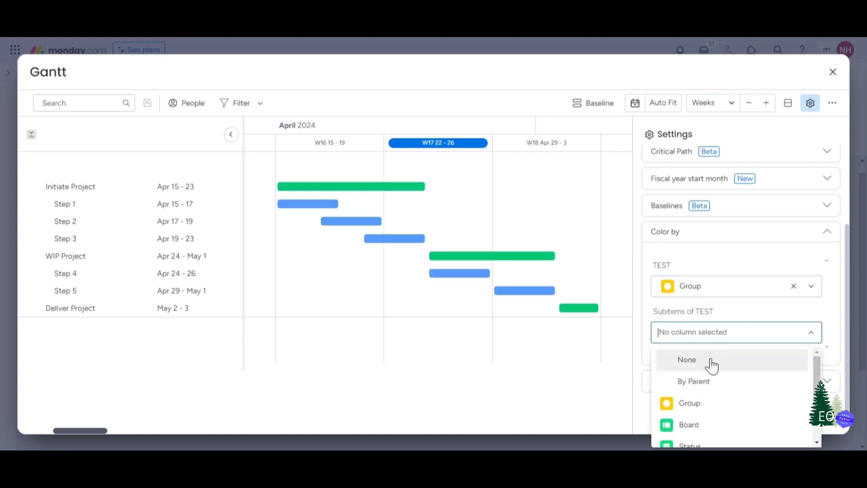
{"action": "left_click", "coordinate": [695, 405]}
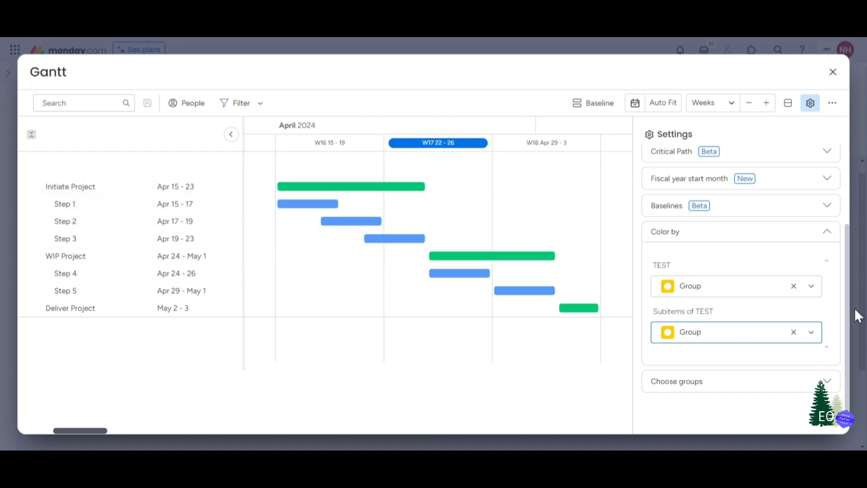
Step: Change the Gantt bar coloring to Board for the items and subitems
{"action": "left_click", "coordinate": [703, 293]}
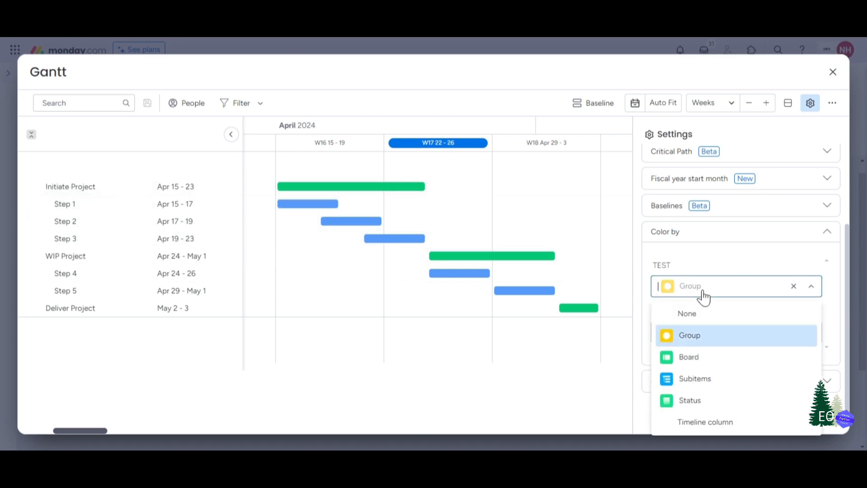
{"action": "left_click", "coordinate": [725, 365]}
{"action": "left_click", "coordinate": [706, 375]}
{"action": "left_click", "coordinate": [710, 356]}
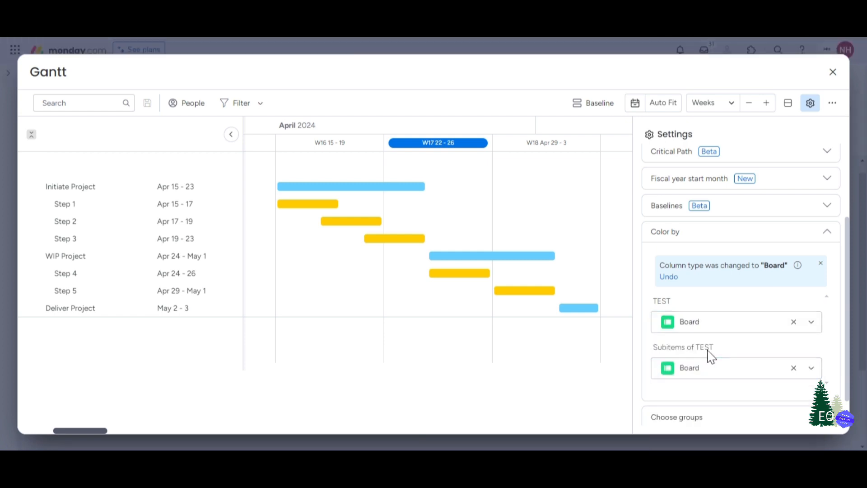
Step: Color the Gantt bars of the items and subitems by Status
{"action": "scroll", "coordinate": [702, 343], "scroll_direction": "down", "scroll_amount": 1}
{"action": "left_click", "coordinate": [702, 334]}
{"action": "left_click", "coordinate": [704, 444]}
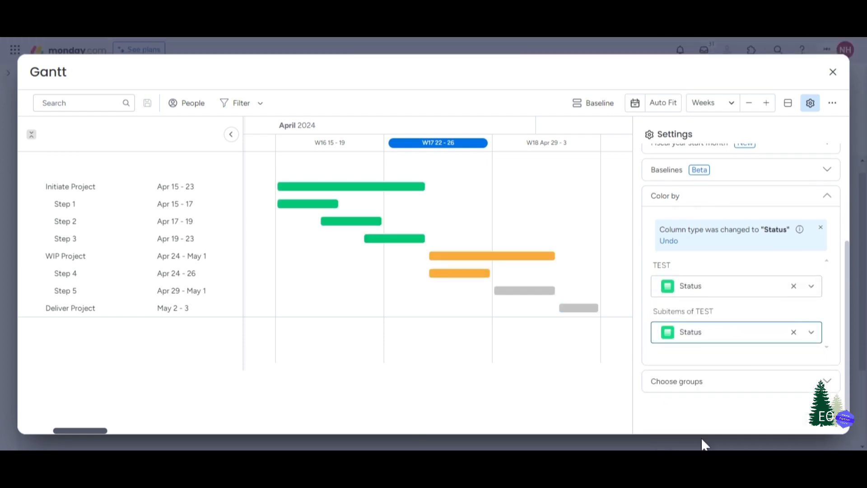
Step: Switch the Gantt bar coloring to Group for comparison and return it to Status
{"action": "left_click", "coordinate": [700, 294]}
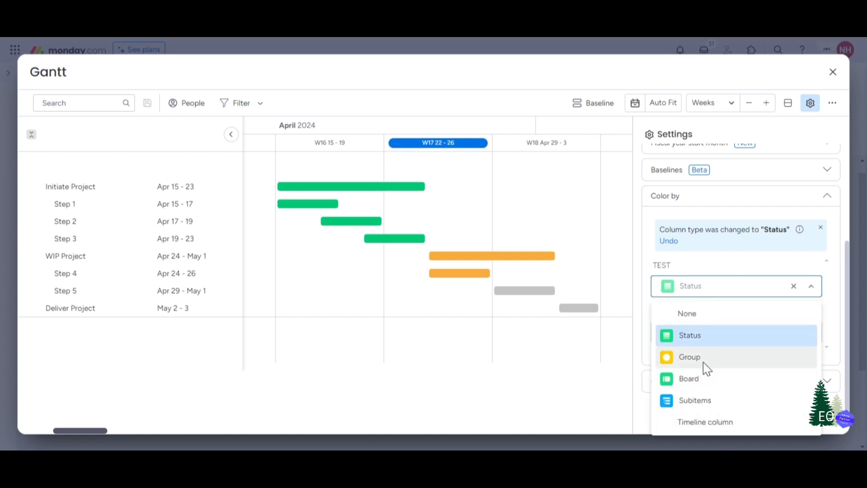
{"action": "left_click", "coordinate": [704, 364]}
{"action": "left_click", "coordinate": [684, 291]}
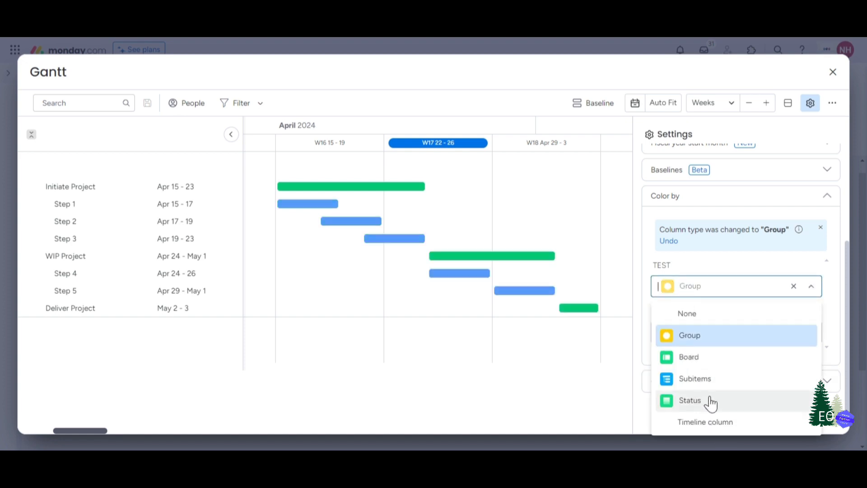
{"action": "left_click", "coordinate": [747, 400]}
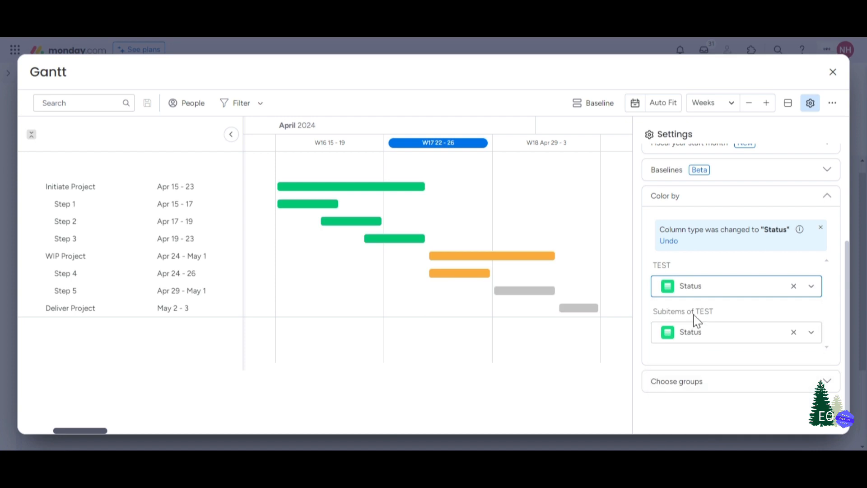
Step: Enable Show Color Legend in the Gantt chart's view settings
{"action": "scroll", "coordinate": [731, 356], "scroll_direction": "up", "scroll_amount": 5}
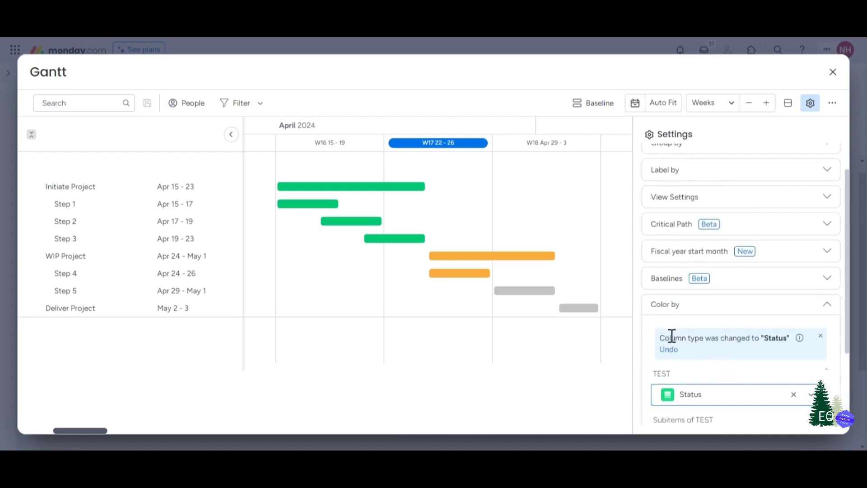
{"action": "left_click", "coordinate": [714, 248]}
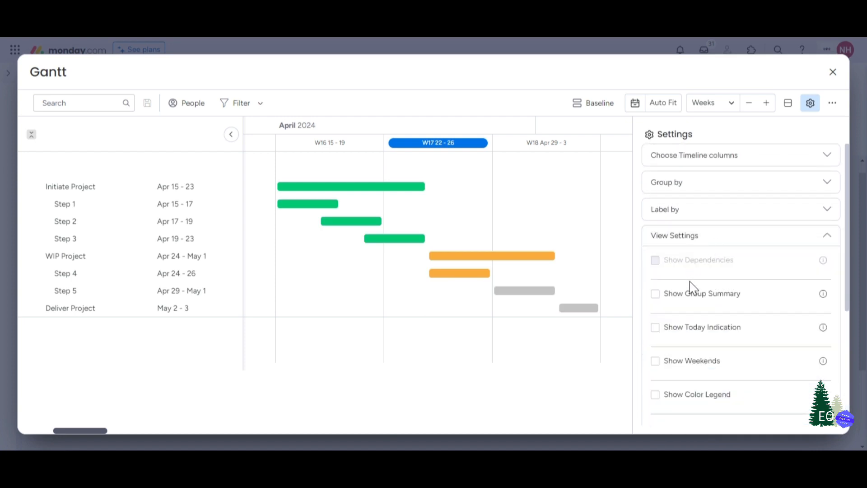
{"action": "scroll", "coordinate": [691, 287], "scroll_direction": "down", "scroll_amount": 1}
{"action": "left_click", "coordinate": [655, 341]}
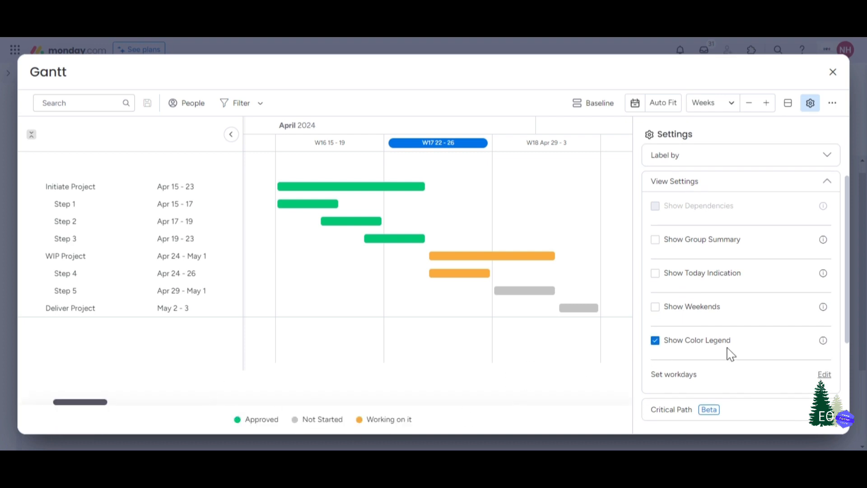
Step: Label the Gantt bars of the TEST items by Due Date
{"action": "scroll", "coordinate": [728, 358], "scroll_direction": "up", "scroll_amount": 1}
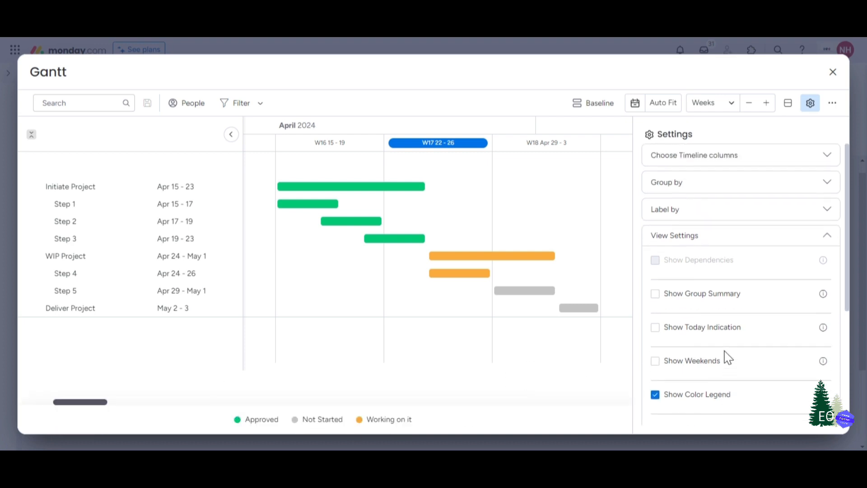
{"action": "left_click", "coordinate": [682, 215]}
{"action": "left_click", "coordinate": [682, 265]}
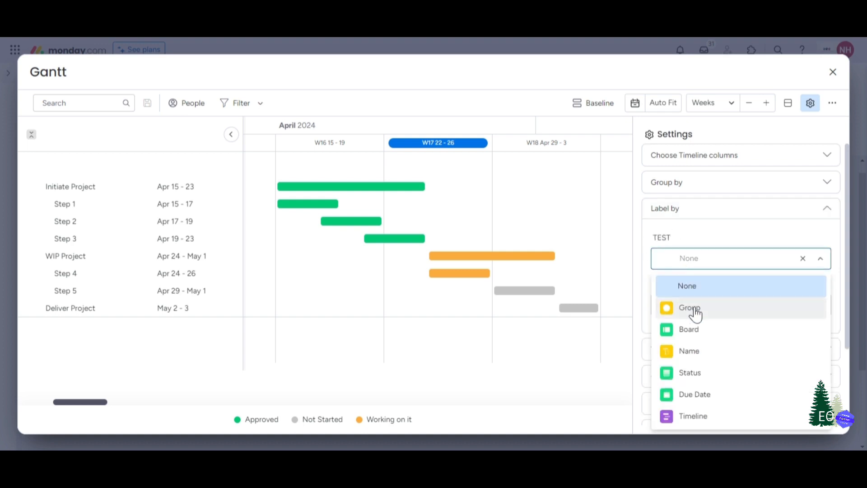
{"action": "left_click", "coordinate": [696, 394]}
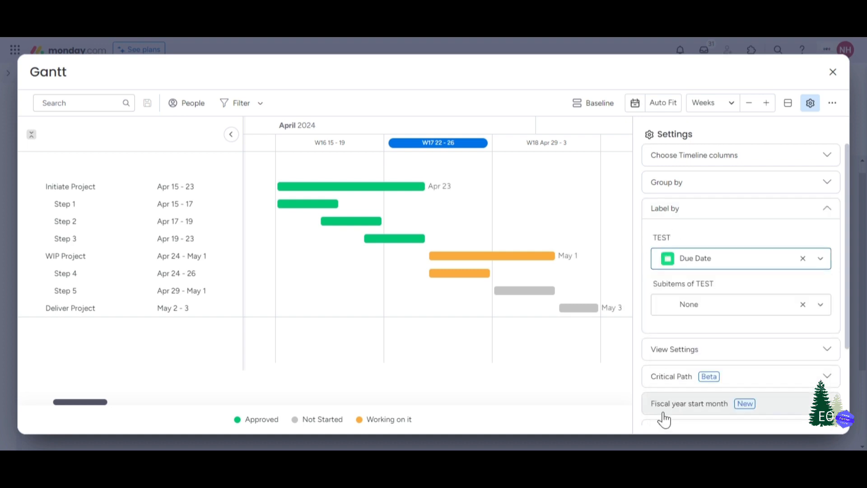
Step: Try labeling the TEST items' bars by Status and by Name
{"action": "left_click", "coordinate": [761, 267]}
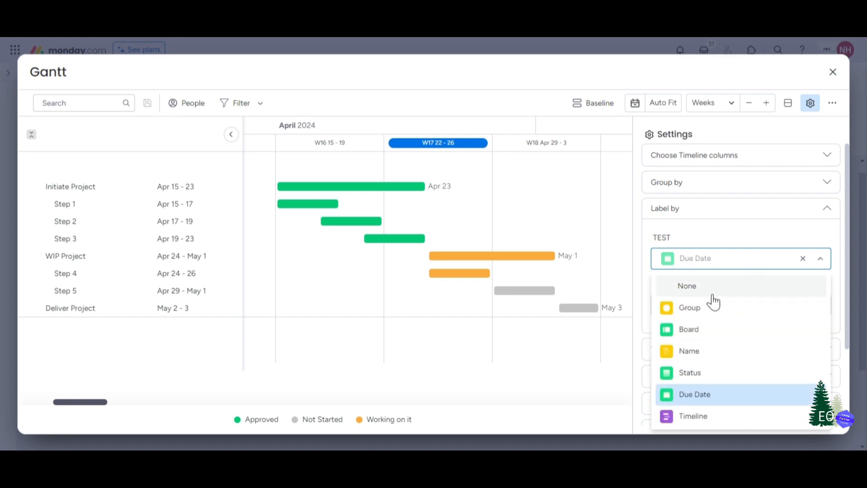
{"action": "left_click", "coordinate": [698, 374]}
{"action": "left_click", "coordinate": [743, 264]}
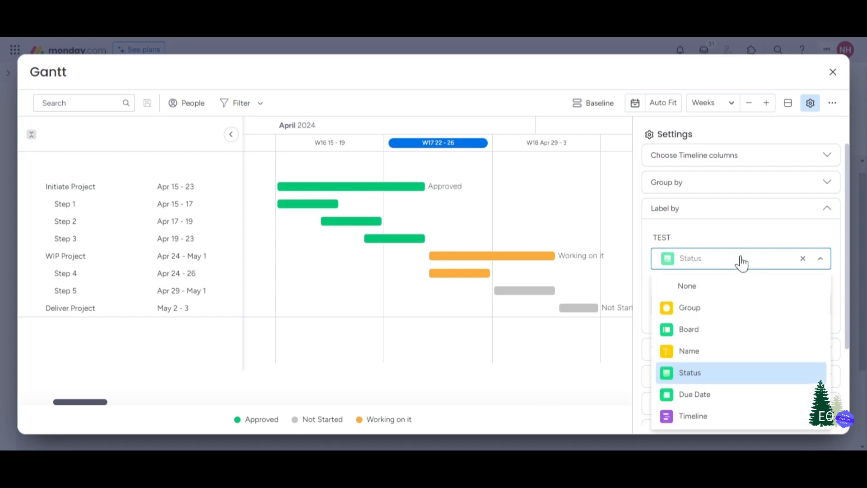
{"action": "left_click", "coordinate": [698, 354]}
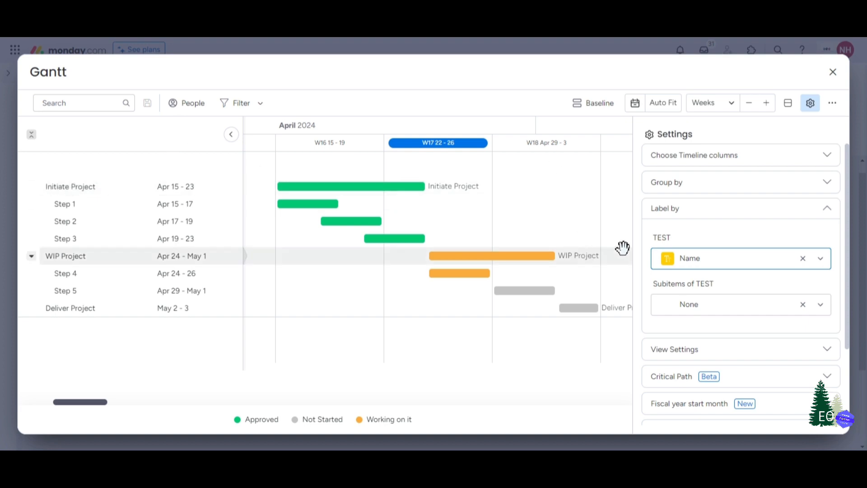
Step: Set the Gantt bar labels to Due Date for both the TEST items and their subitems
{"action": "left_click", "coordinate": [689, 260]}
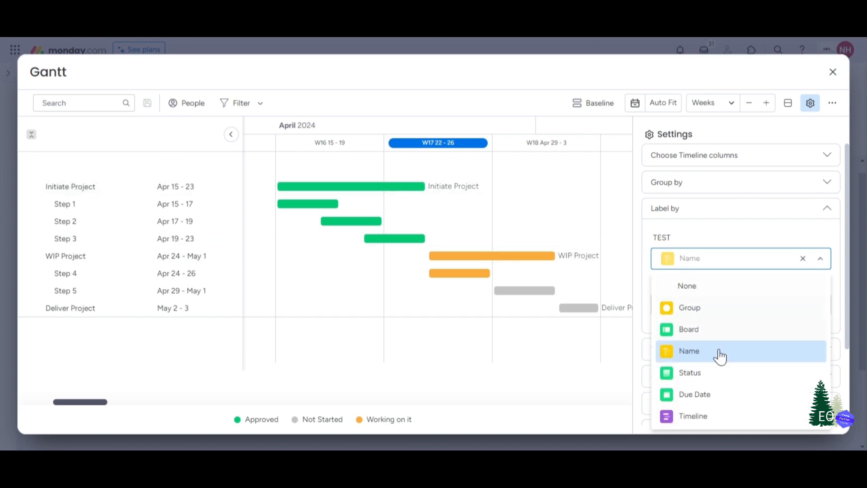
{"action": "left_click", "coordinate": [703, 394]}
{"action": "left_click", "coordinate": [715, 310]}
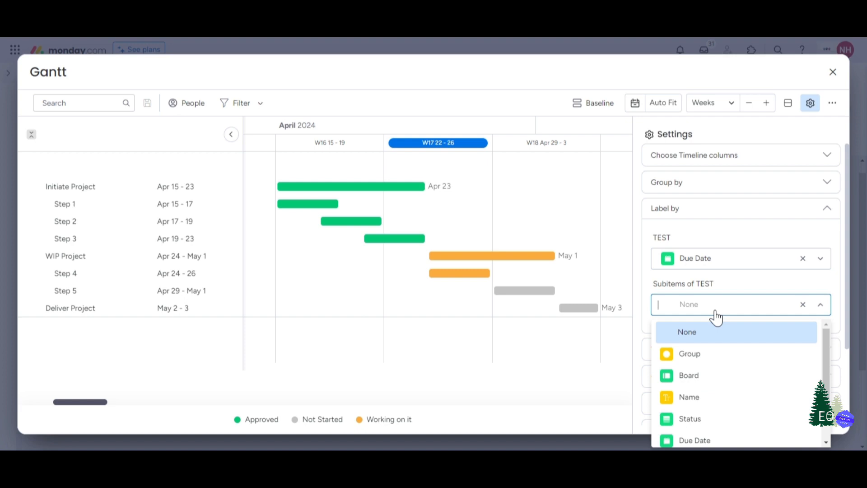
{"action": "left_click", "coordinate": [716, 438]}
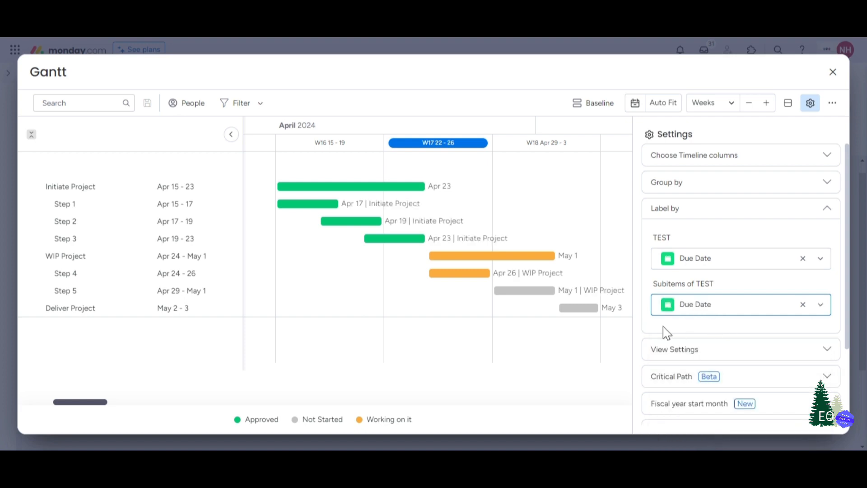
Step: Group the TEST items by Group, try the same grouping for the subitems, and settle on By Parent for the subitems
{"action": "left_click", "coordinate": [699, 184]}
{"action": "left_click", "coordinate": [729, 244]}
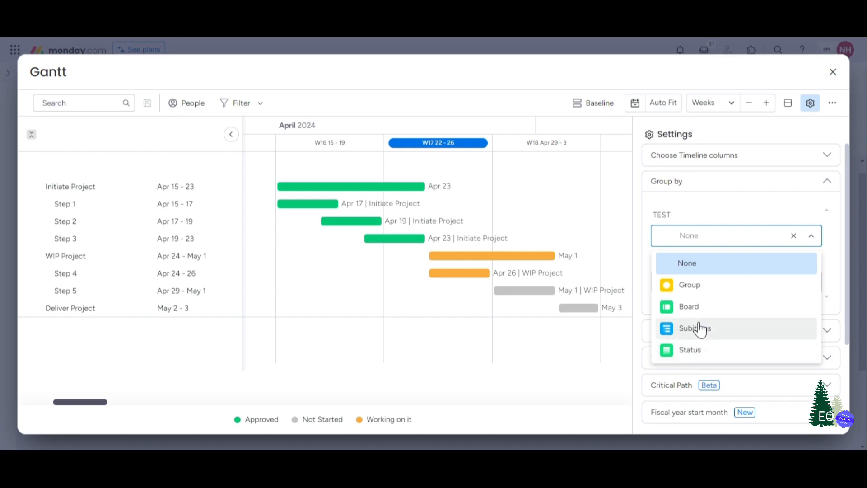
{"action": "left_click", "coordinate": [690, 288]}
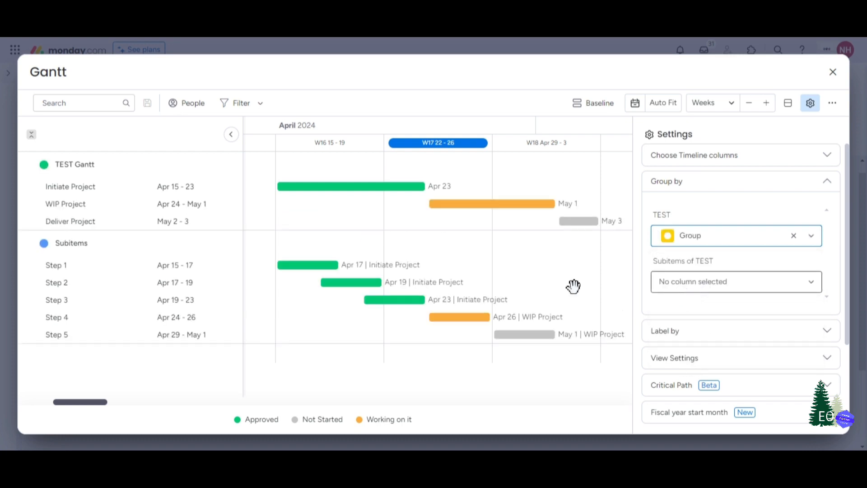
{"action": "left_click", "coordinate": [696, 288]}
{"action": "left_click", "coordinate": [691, 354]}
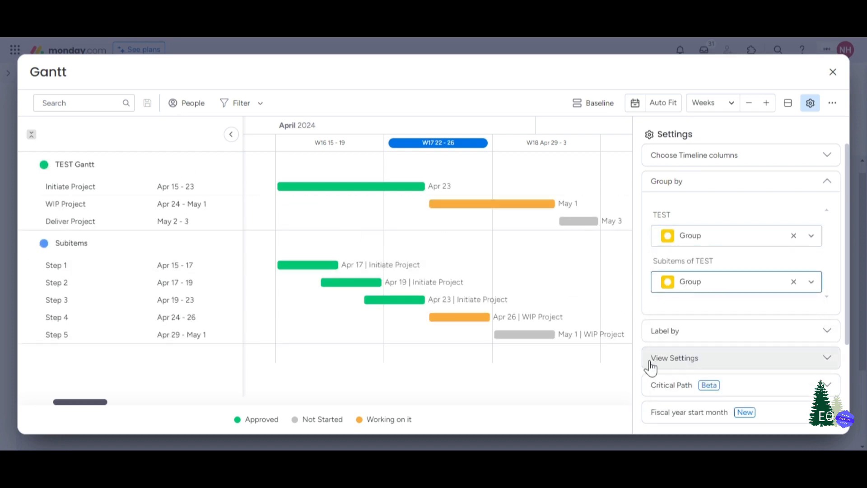
{"action": "left_click", "coordinate": [706, 289]}
{"action": "left_click", "coordinate": [705, 334]}
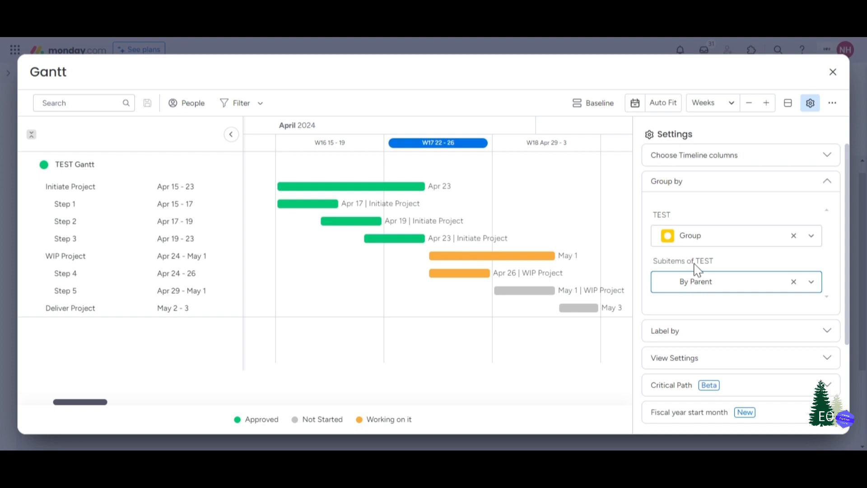
Step: Try grouping both the TEST items and their subitems by Status
{"action": "left_click", "coordinate": [700, 241]}
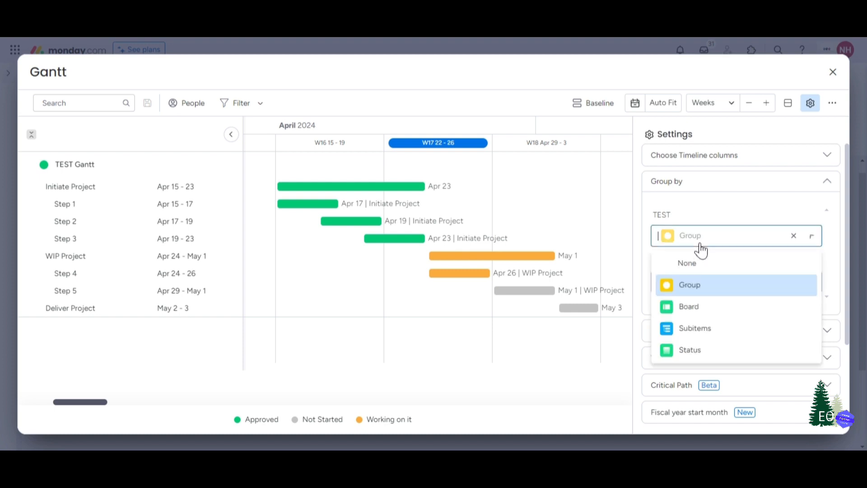
{"action": "left_click", "coordinate": [716, 352]}
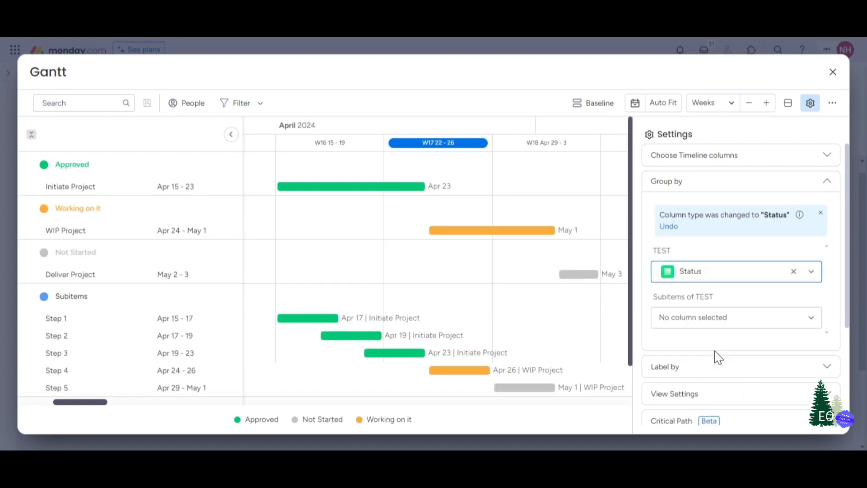
{"action": "left_click", "coordinate": [700, 317]}
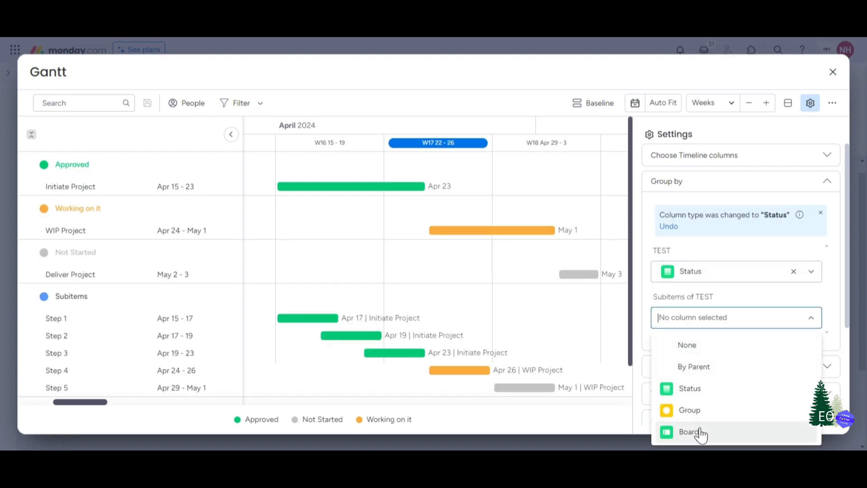
{"action": "left_click", "coordinate": [690, 389]}
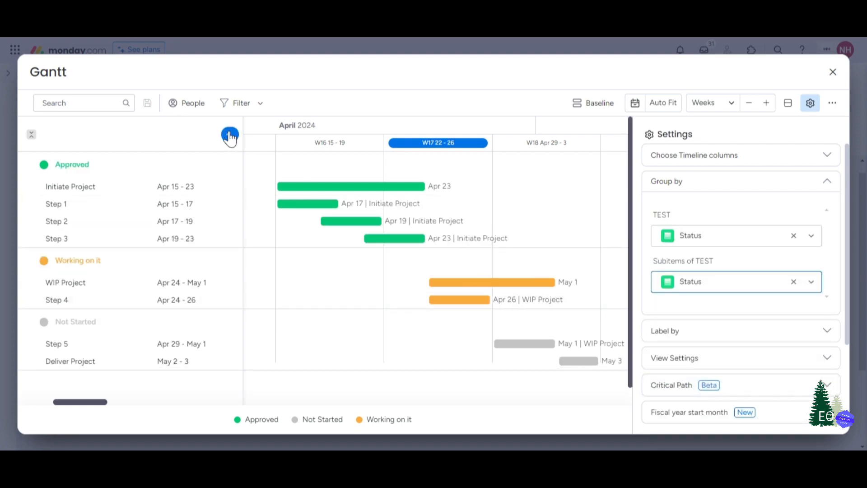
Step: Set the grouping back to Group for the TEST items and By Parent for the subitems
{"action": "left_click", "coordinate": [693, 234]}
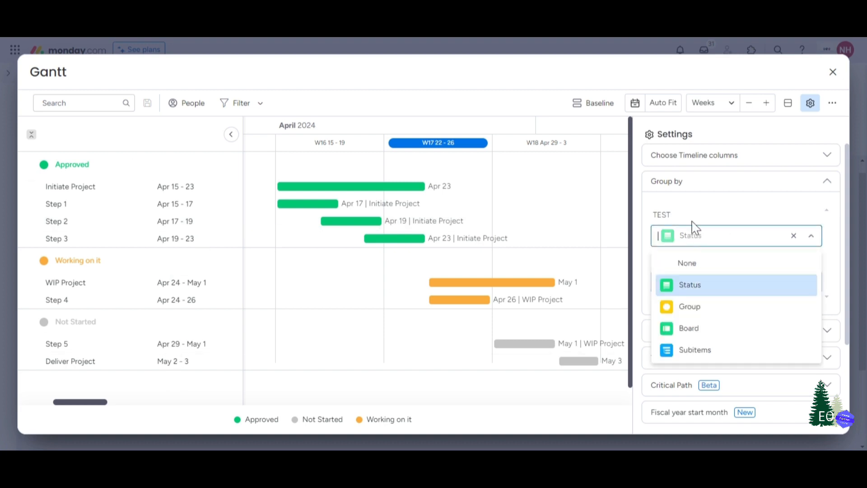
{"action": "left_click", "coordinate": [703, 317]}
{"action": "left_click", "coordinate": [705, 316]}
{"action": "left_click", "coordinate": [700, 367]}
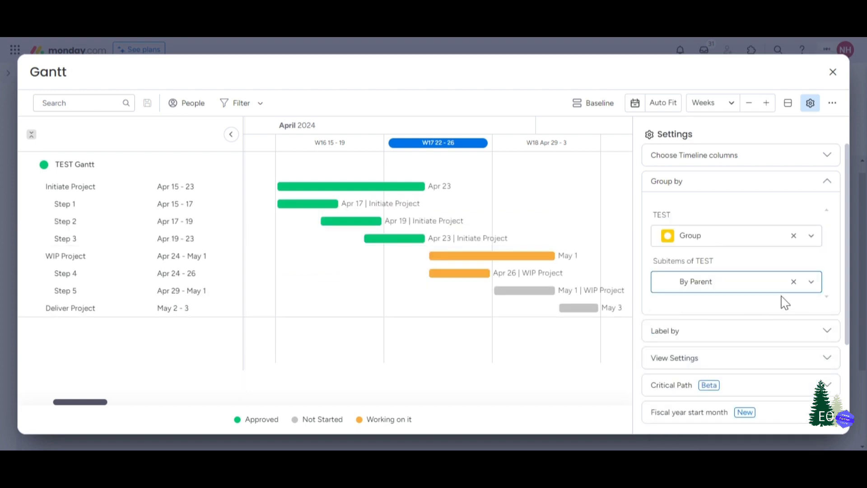
Step: Try basing the Gantt bars on the Due Date columns instead of Timeline for both the TEST items and their subitems
{"action": "left_click", "coordinate": [691, 158]}
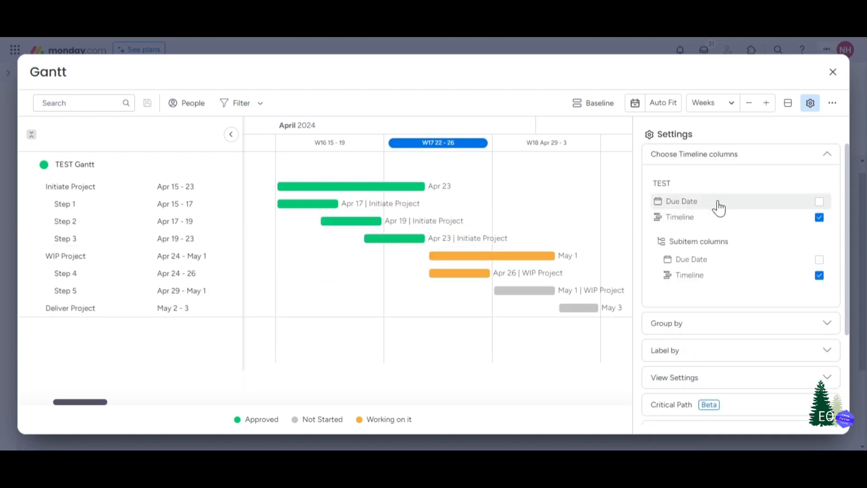
{"action": "left_click", "coordinate": [819, 218]}
{"action": "left_click", "coordinate": [819, 203]}
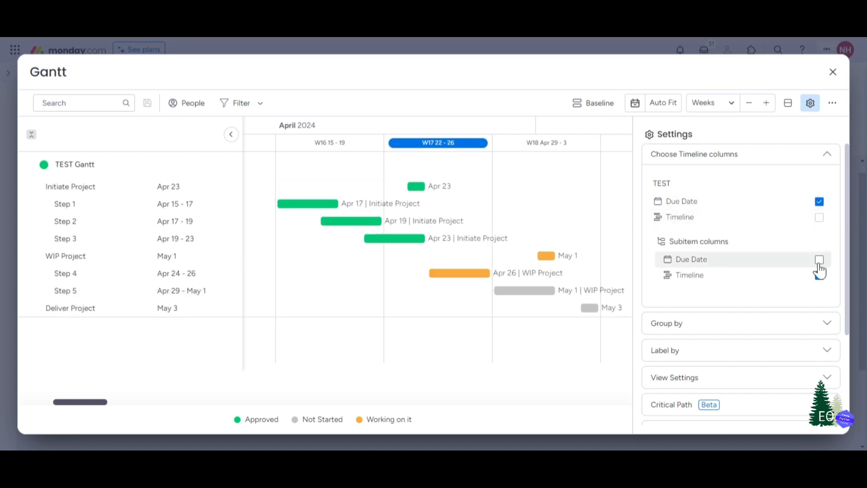
{"action": "left_click", "coordinate": [819, 275]}
{"action": "left_click", "coordinate": [819, 259]}
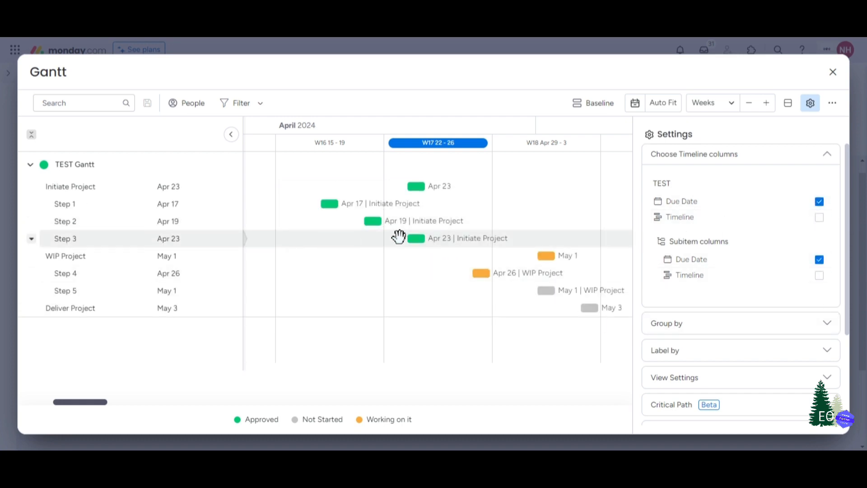
Step: Switch the bars of the TEST items and their subitems back from the Due Date columns to the Timeline columns
{"action": "left_click", "coordinate": [819, 217]}
{"action": "left_click", "coordinate": [820, 202]}
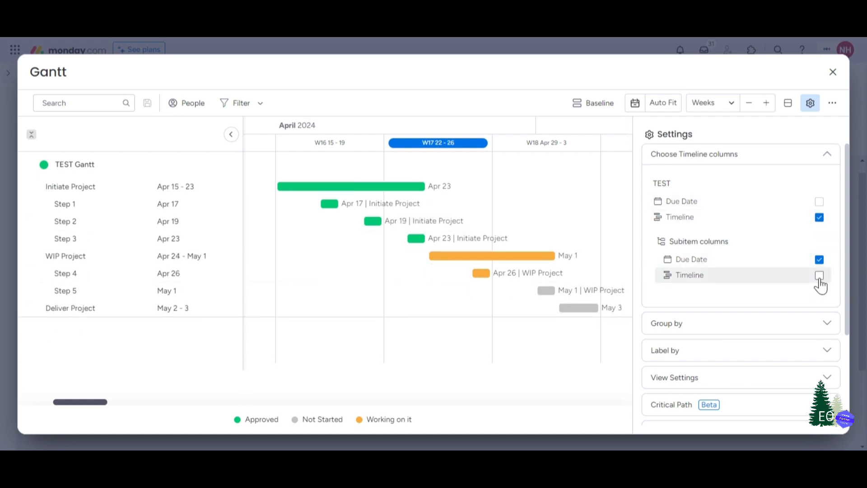
{"action": "left_click", "coordinate": [819, 275]}
{"action": "left_click", "coordinate": [819, 259]}
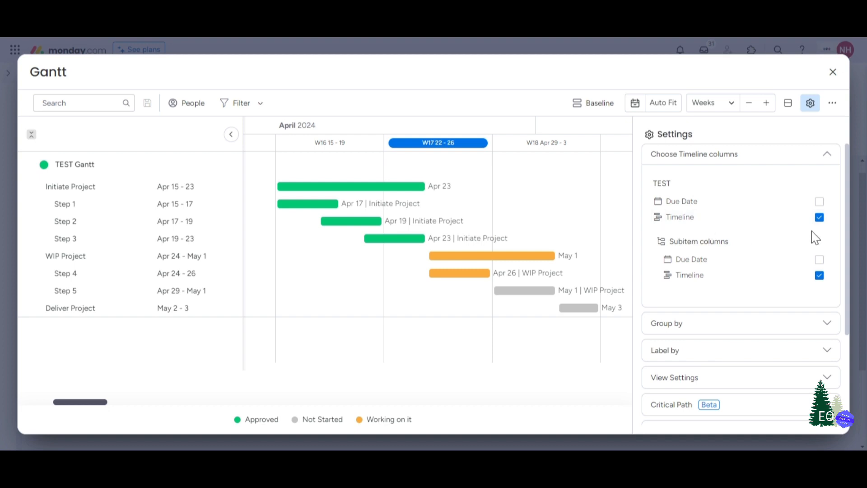
Step: Open the Baselines settings, and filter the Gantt chart to items with the Approved status
{"action": "left_click", "coordinate": [593, 103]}
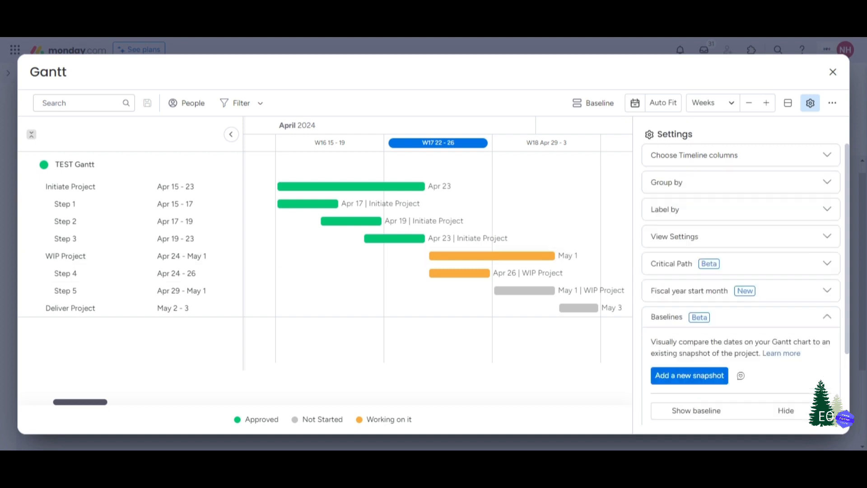
{"action": "left_click", "coordinate": [233, 104]}
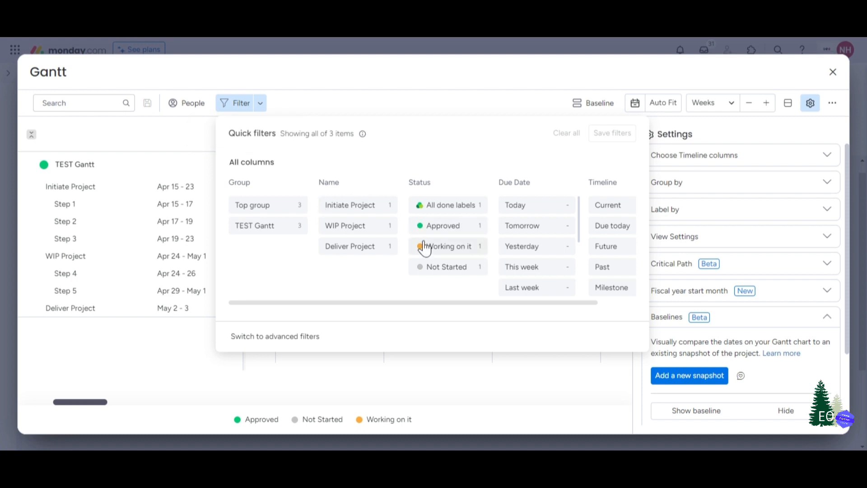
{"action": "left_click", "coordinate": [429, 227]}
{"action": "left_click", "coordinate": [134, 293]}
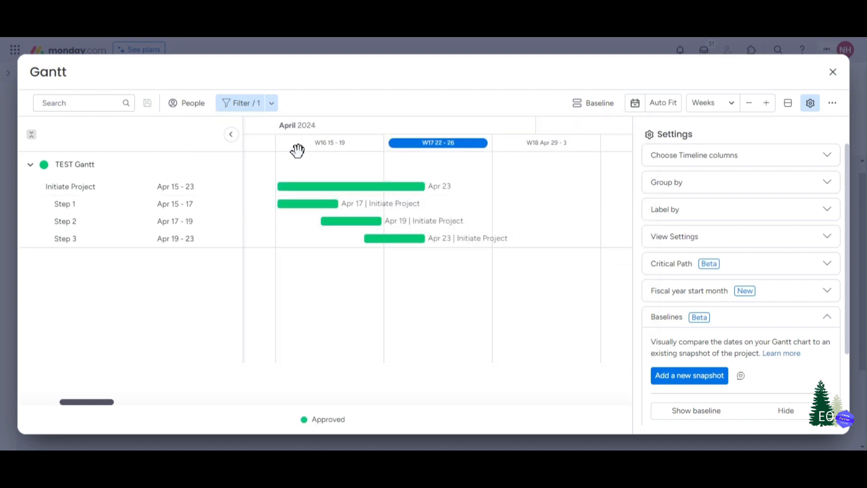
Step: Add a Timeline filter for Due today to the Approved status filter on the Gantt chart
{"action": "left_click", "coordinate": [243, 103]}
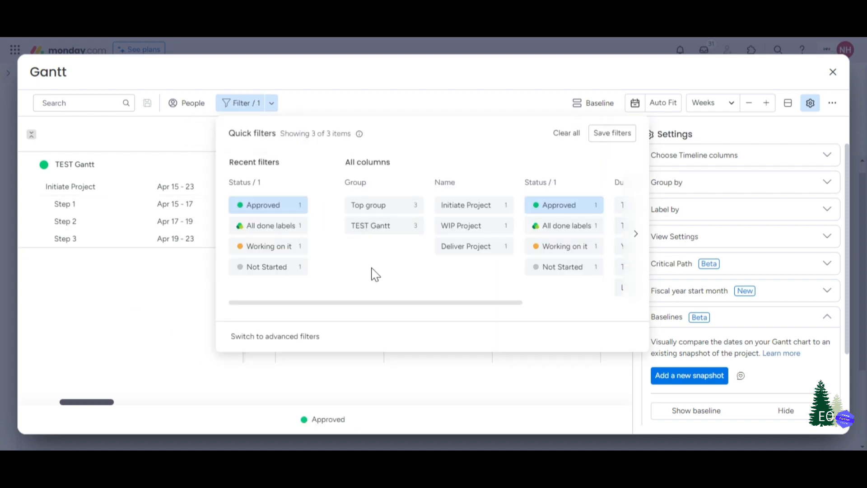
{"action": "left_click", "coordinate": [172, 102]}
{"action": "left_click", "coordinate": [152, 251]}
{"action": "left_click", "coordinate": [218, 107]}
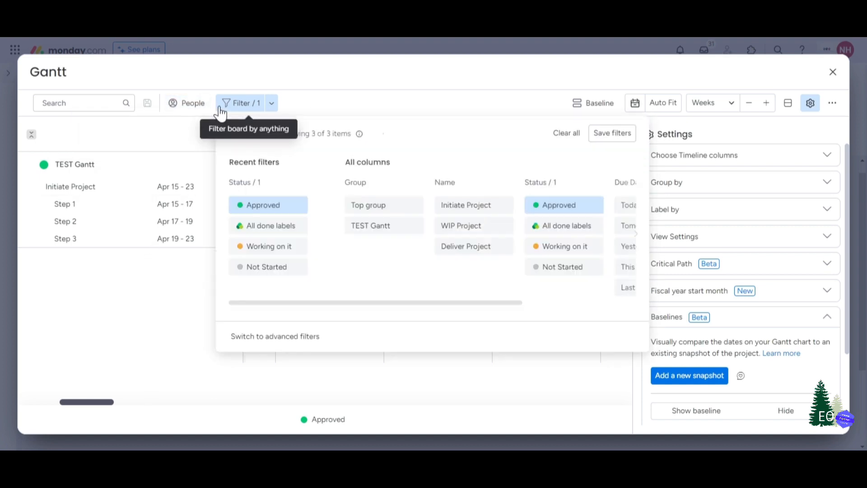
{"action": "left_click_drag", "start_coordinate": [358, 307], "coordinate": [479, 311]}
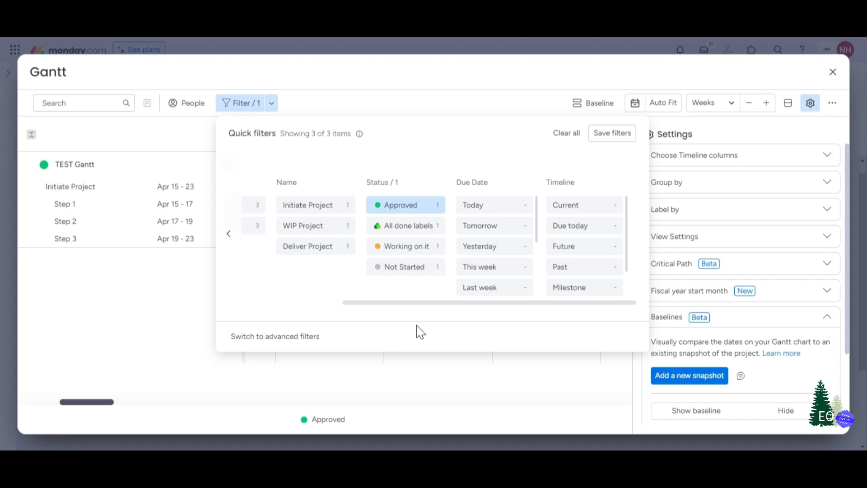
{"action": "left_click", "coordinate": [578, 244]}
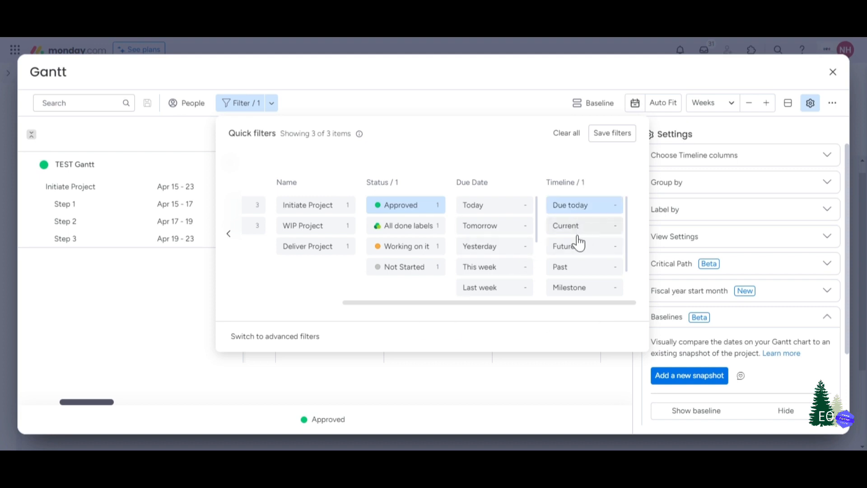
{"action": "left_click", "coordinate": [111, 290]}
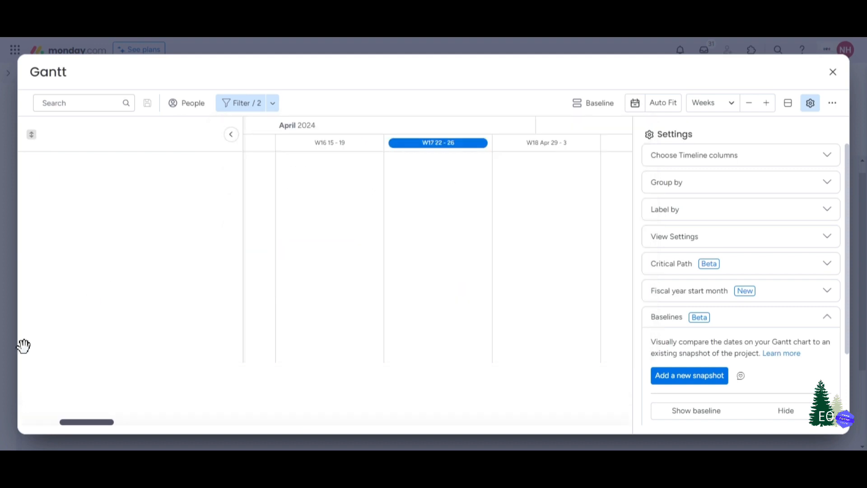